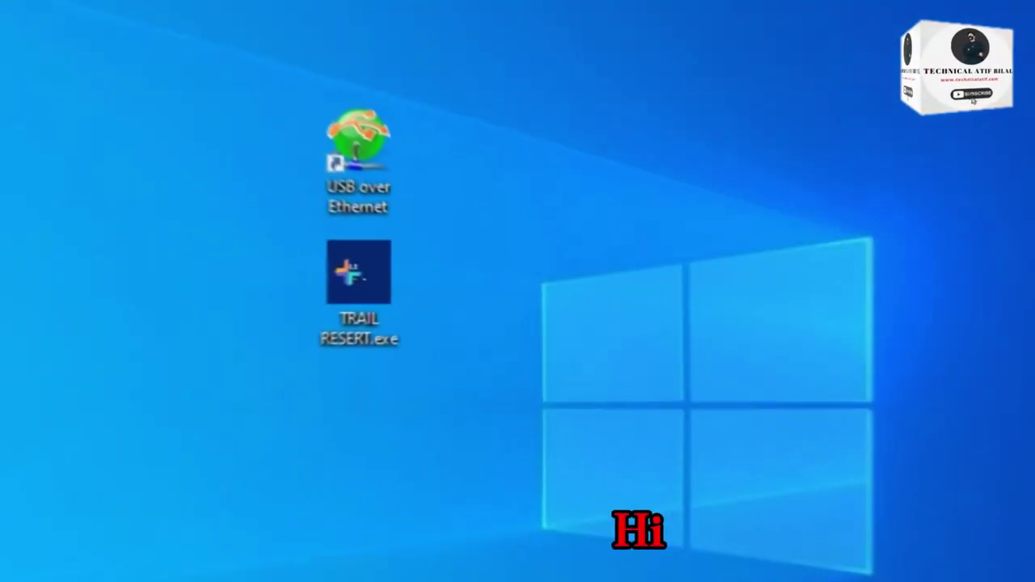
Step: Launch USB over Ethernet, confirm the expired trial notice, and dismiss it without entering a licence key
{"action": "double_click", "coordinate": [368, 161]}
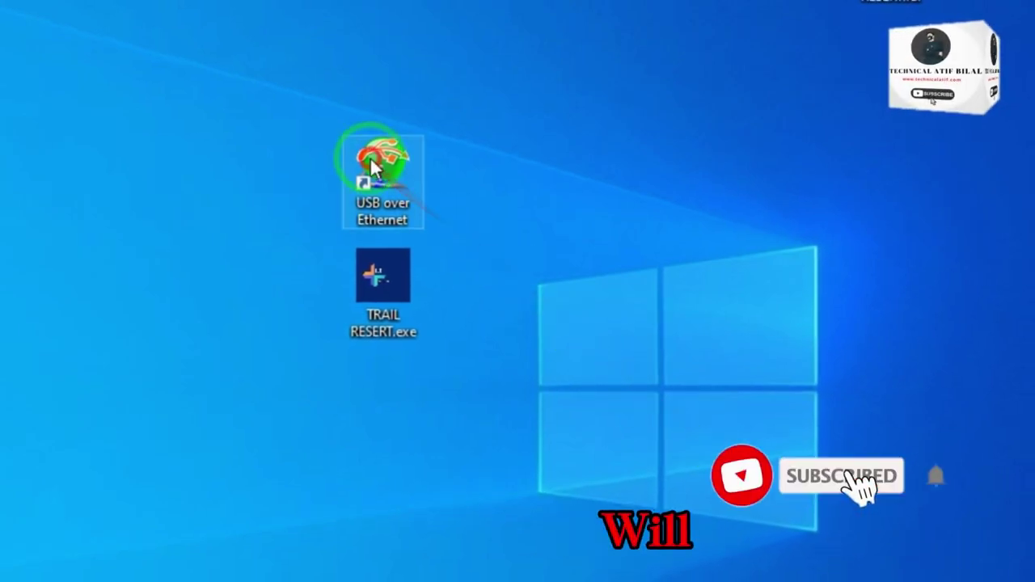
{"action": "left_click_drag", "start_coordinate": [414, 123], "coordinate": [490, 111]}
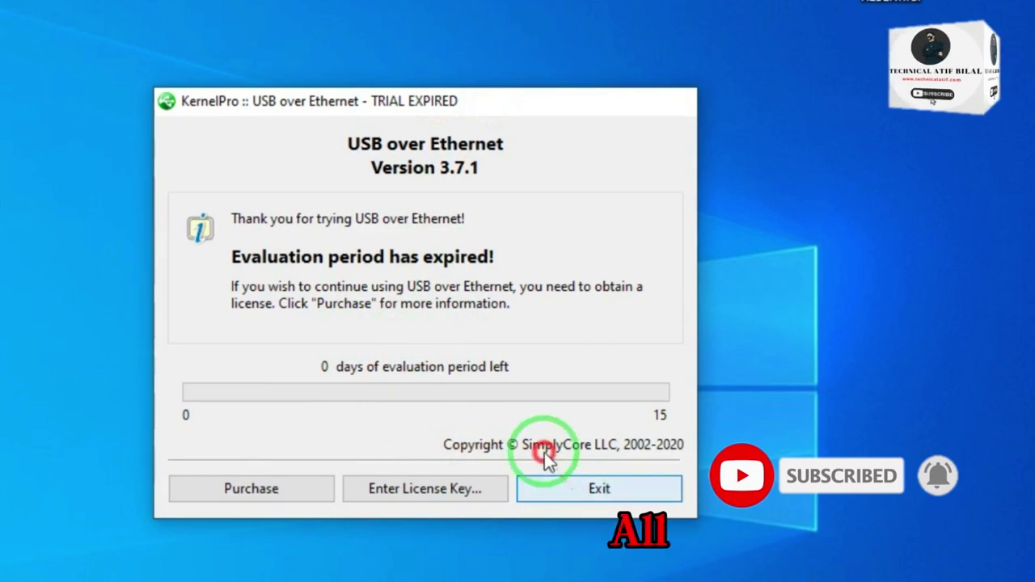
{"action": "left_click", "coordinate": [594, 488]}
{"action": "double_click", "coordinate": [389, 215]}
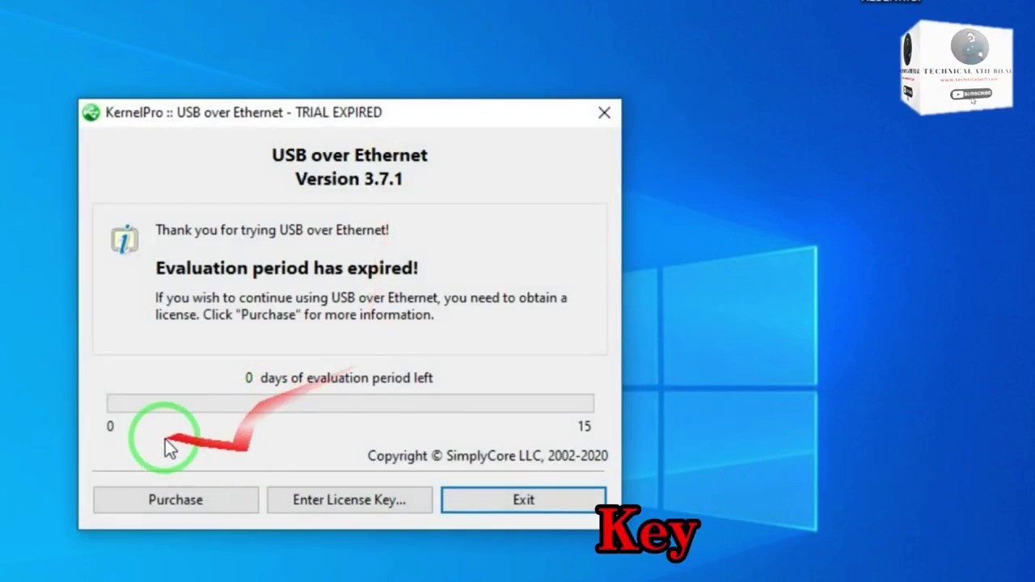
{"action": "left_click", "coordinate": [323, 501]}
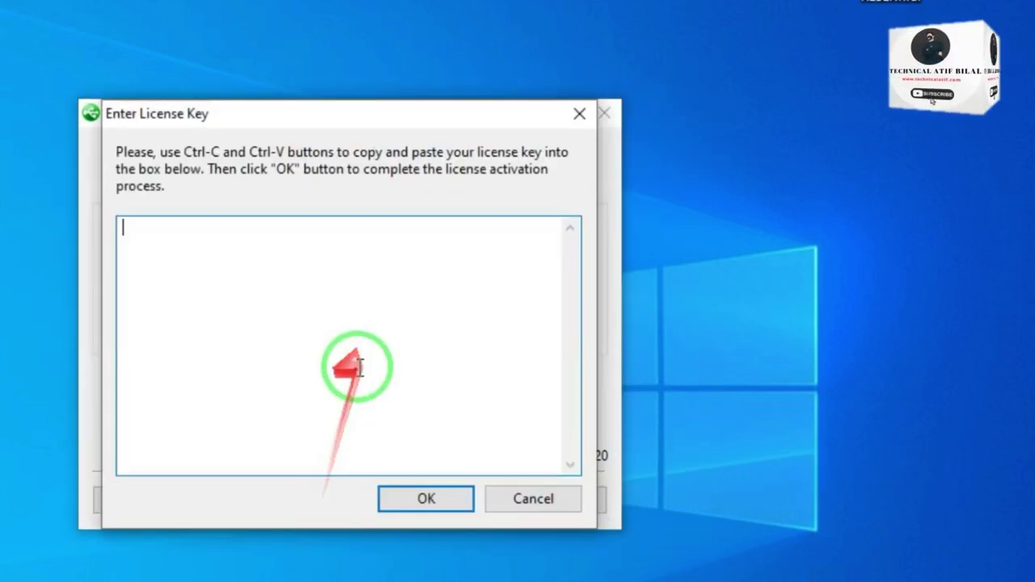
{"action": "left_click", "coordinate": [528, 501]}
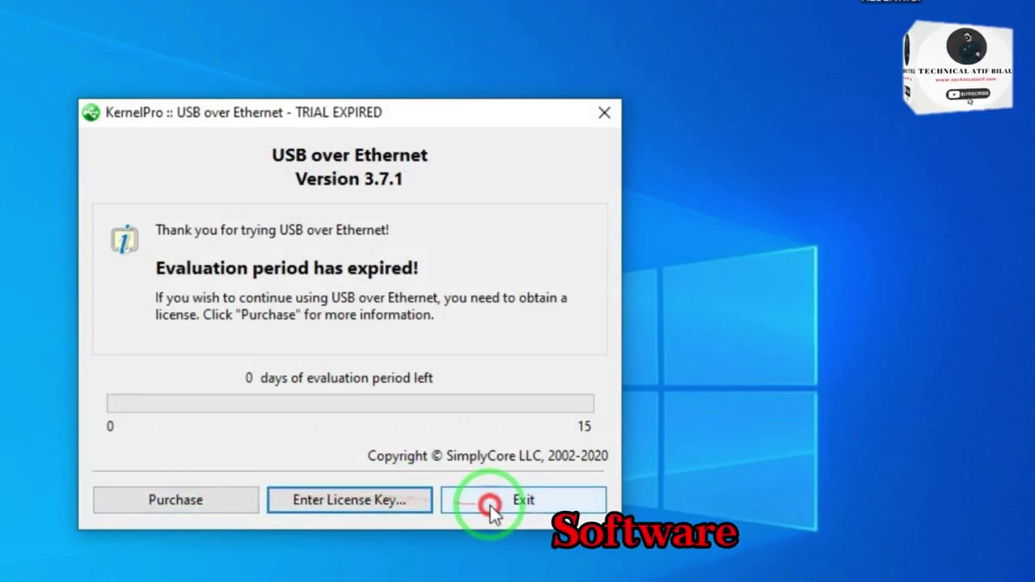
{"action": "left_click", "coordinate": [490, 500]}
Step: From the shortcut's file location, run unins000.exe and confirm complete removal of KernelPro USB over Ethernet
{"action": "left_click", "coordinate": [372, 172]}
{"action": "right_click", "coordinate": [371, 172]}
{"action": "left_click", "coordinate": [415, 196]}
{"action": "left_click", "coordinate": [129, 198]}
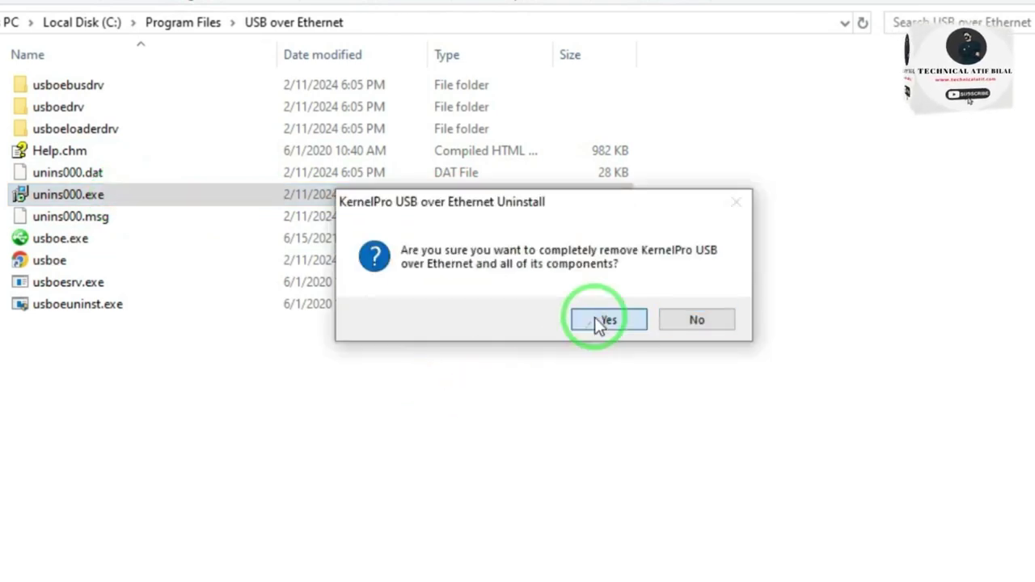
{"action": "left_click", "coordinate": [602, 320]}
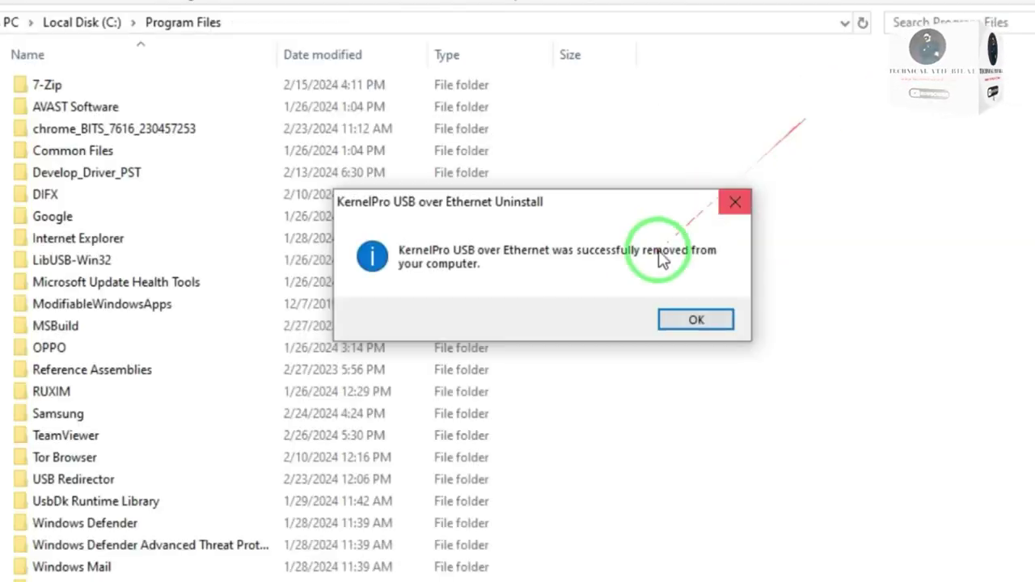
{"action": "left_click", "coordinate": [694, 322]}
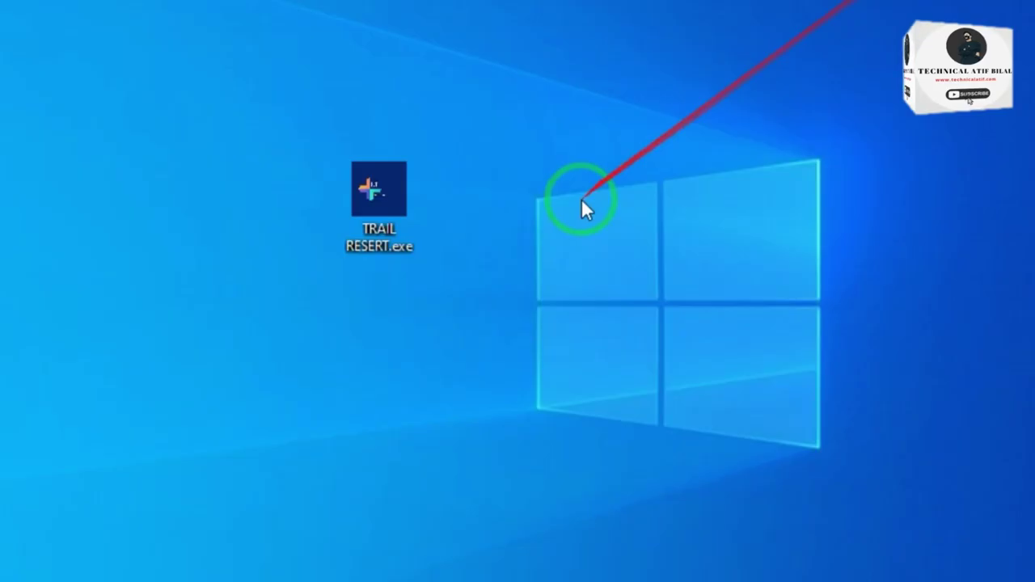
Step: Run TRAIL RESERT.exe with its password, choose option 1, confirm yes, then close the console
{"action": "left_click", "coordinate": [407, 186]}
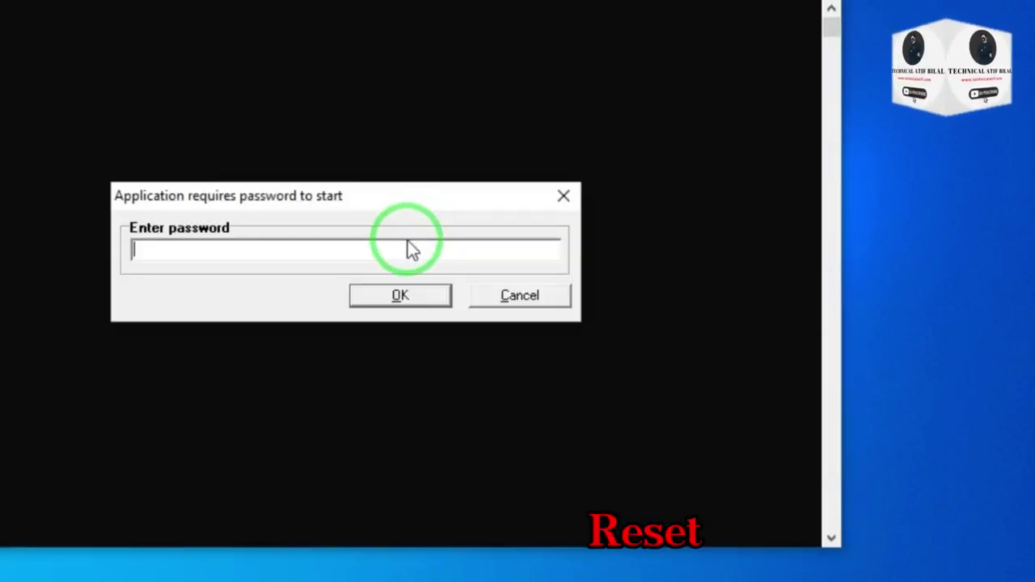
{"action": "left_click", "coordinate": [448, 300]}
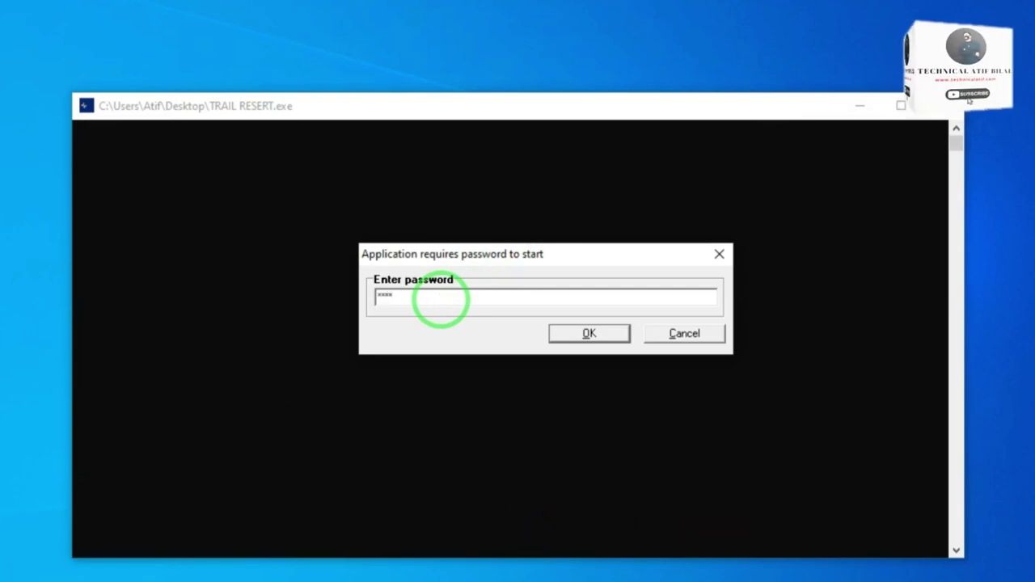
{"action": "left_click", "coordinate": [602, 338]}
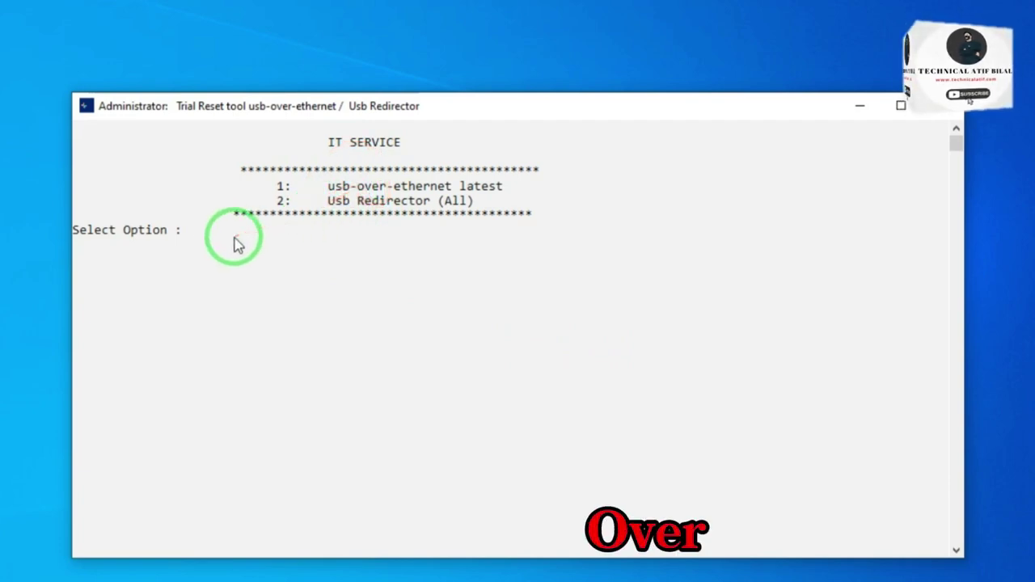
{"action": "type", "text": "1"}
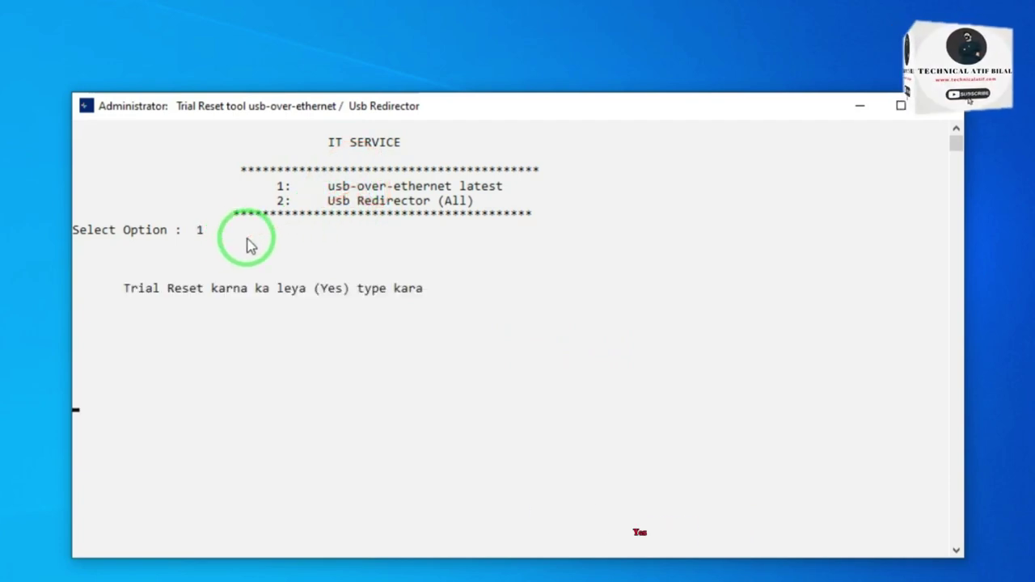
{"action": "key", "text": "Return"}
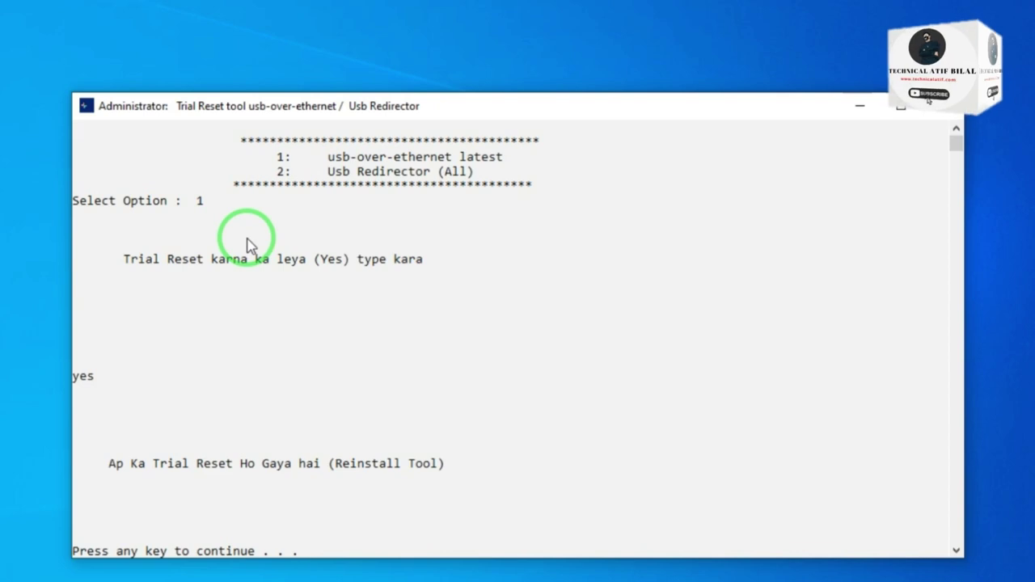
{"action": "key", "text": "Return"}
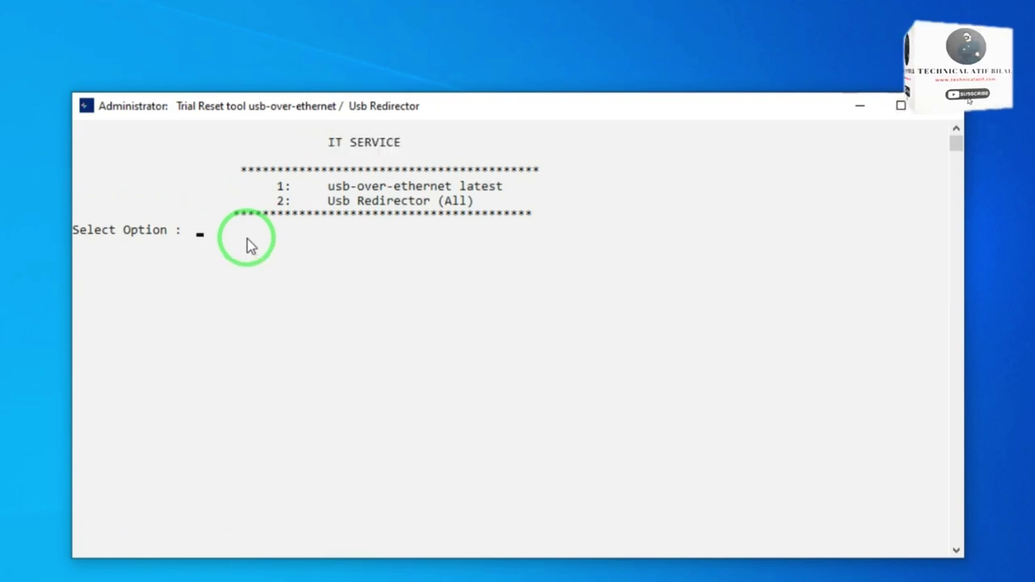
{"action": "left_click", "coordinate": [944, 111]}
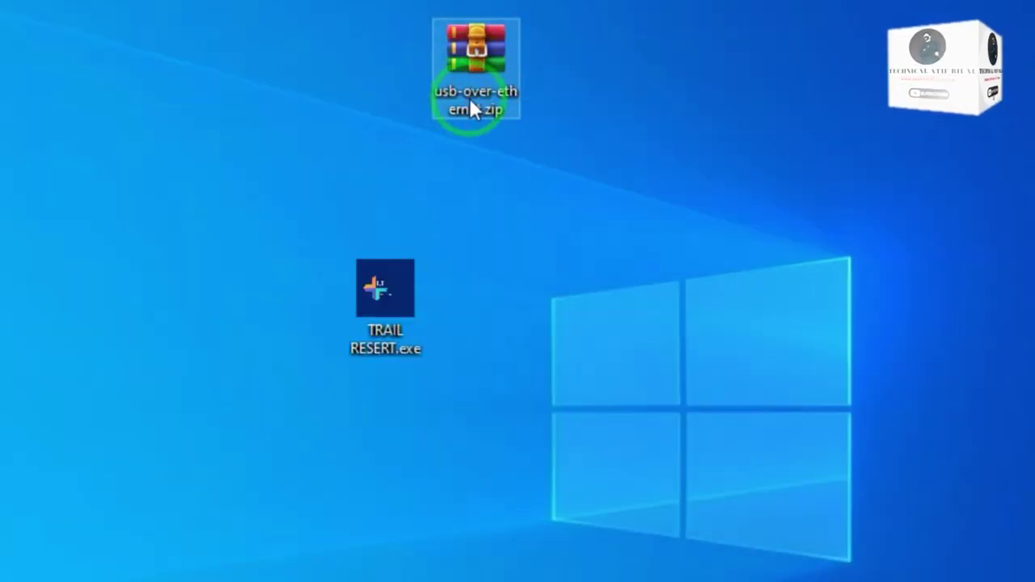
Step: Run setup.exe from usb-over-ethernet.zip, accepting the default install location and Start Menu folder
{"action": "double_click", "coordinate": [466, 113]}
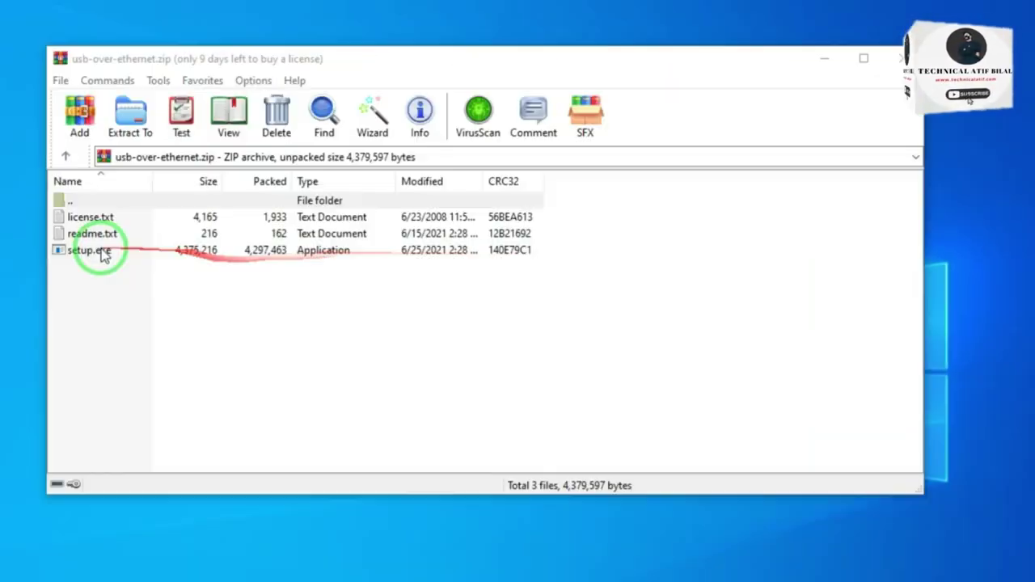
{"action": "double_click", "coordinate": [99, 252]}
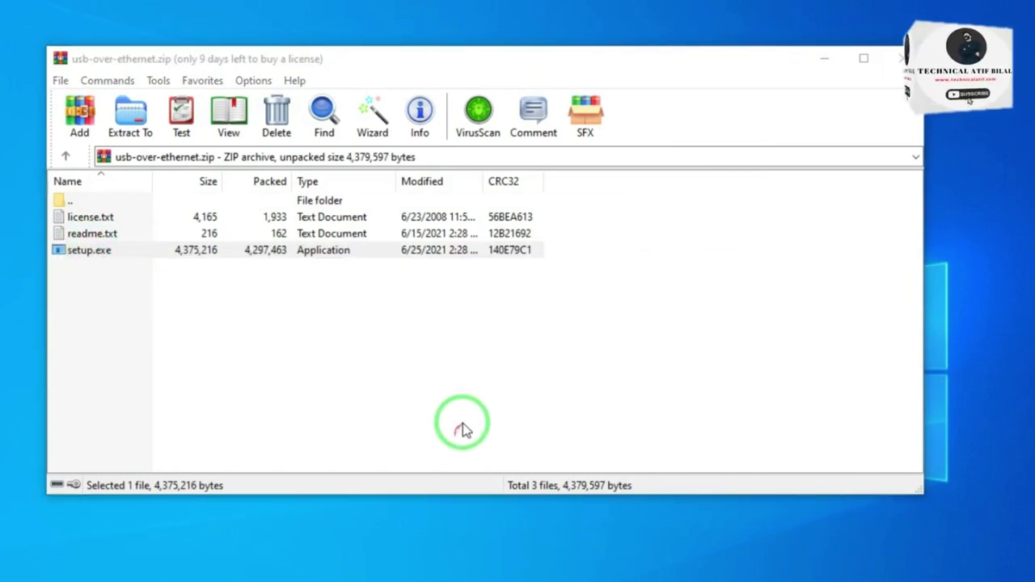
{"action": "left_click", "coordinate": [845, 113]}
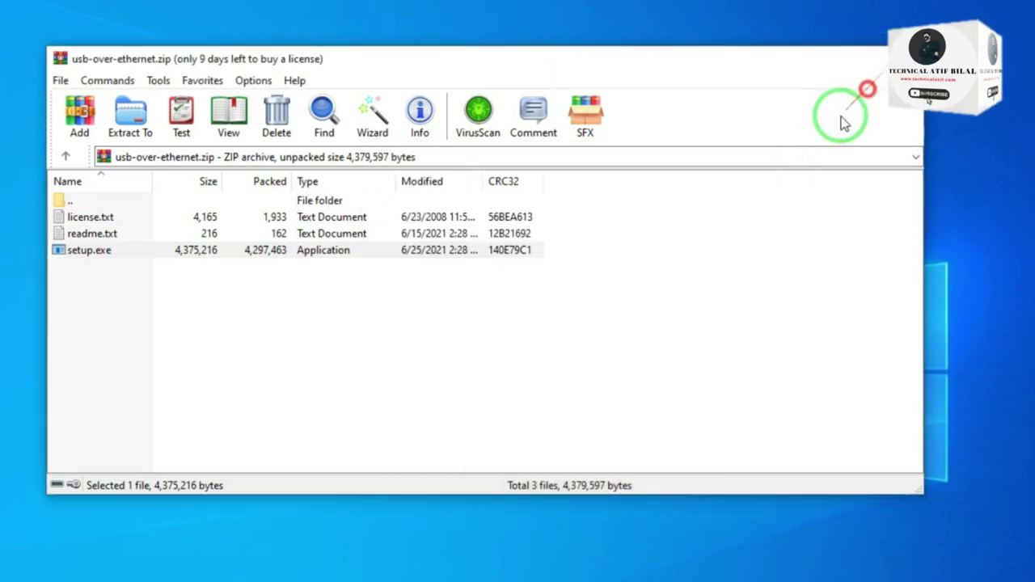
{"action": "left_click", "coordinate": [824, 58]}
{"action": "left_click", "coordinate": [687, 464]}
{"action": "left_click", "coordinate": [687, 463]}
{"action": "left_click", "coordinate": [687, 464]}
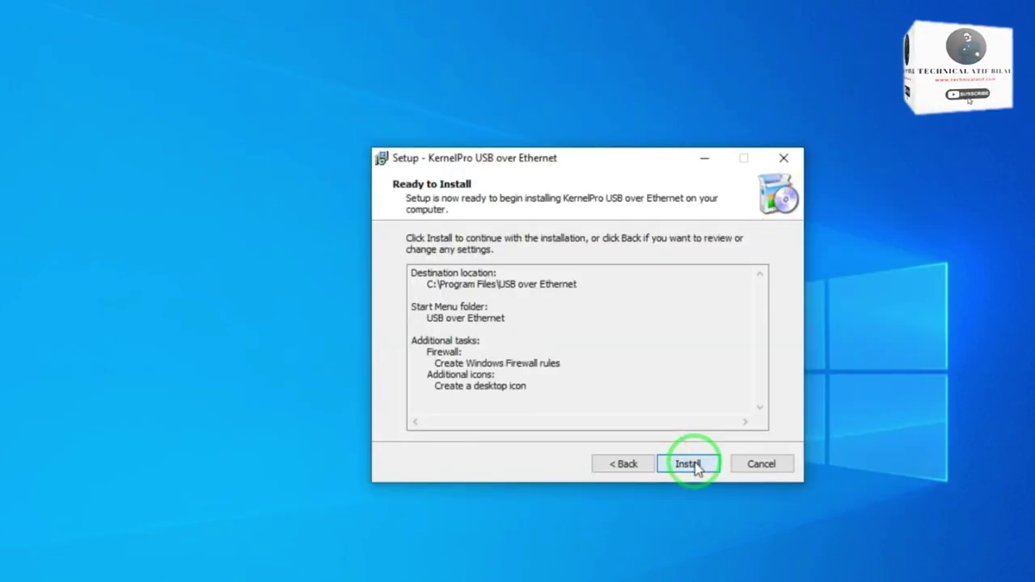
{"action": "left_click", "coordinate": [689, 465]}
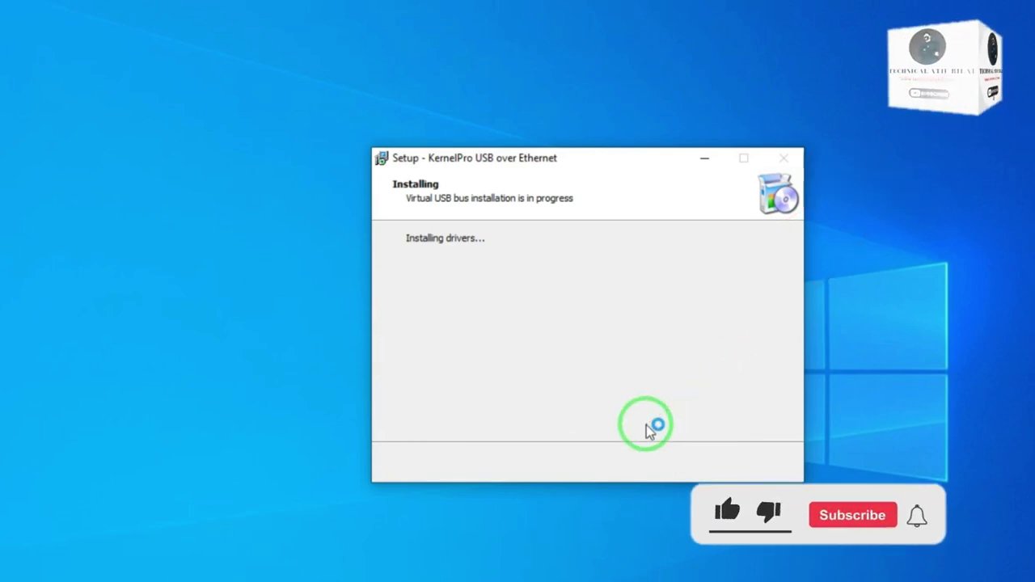
Step: Finish the installation and share the EMV Smartcard Reader from Local Devices
{"action": "left_click", "coordinate": [683, 461]}
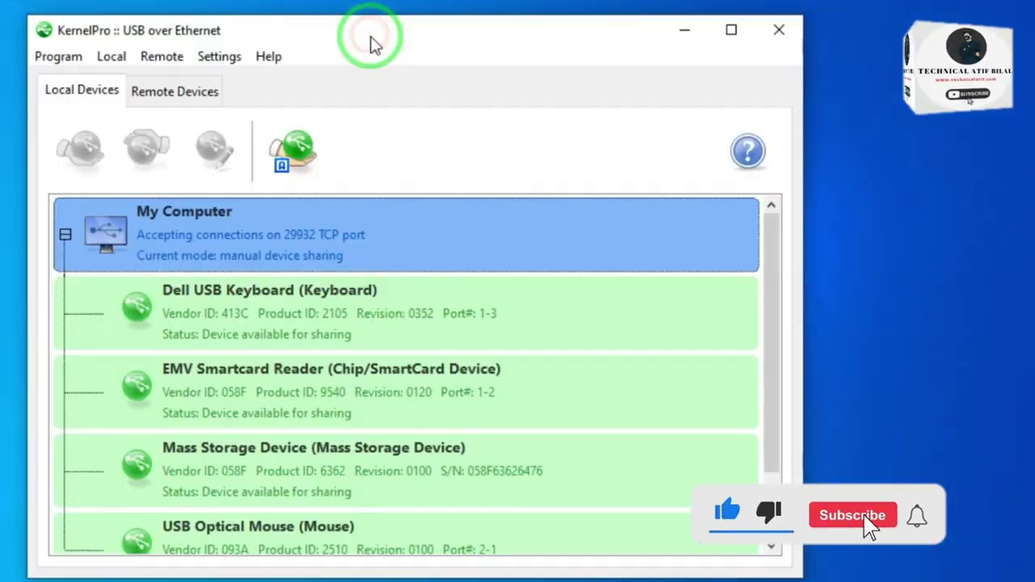
{"action": "left_click", "coordinate": [217, 301]}
{"action": "right_click", "coordinate": [234, 394]}
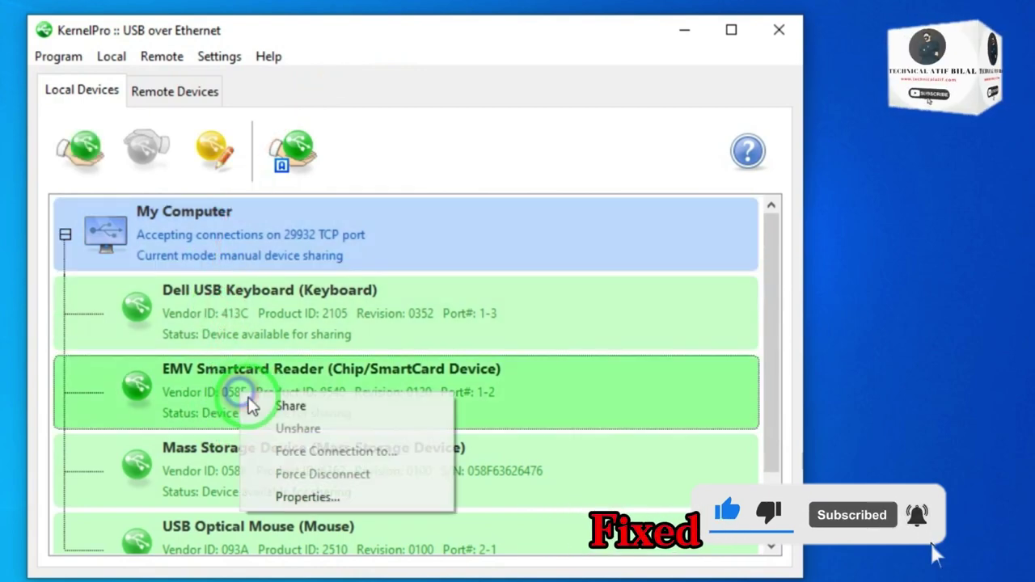
{"action": "left_click", "coordinate": [265, 407]}
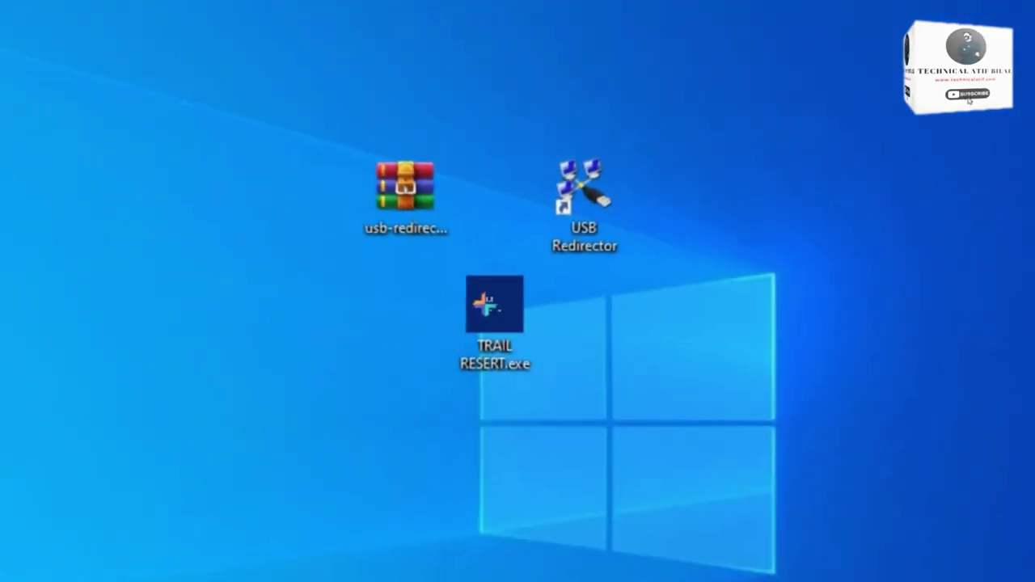
Step: Launch USB Redirector from the desktop and move its Evaluation Period notice aside
{"action": "double_click", "coordinate": [574, 213]}
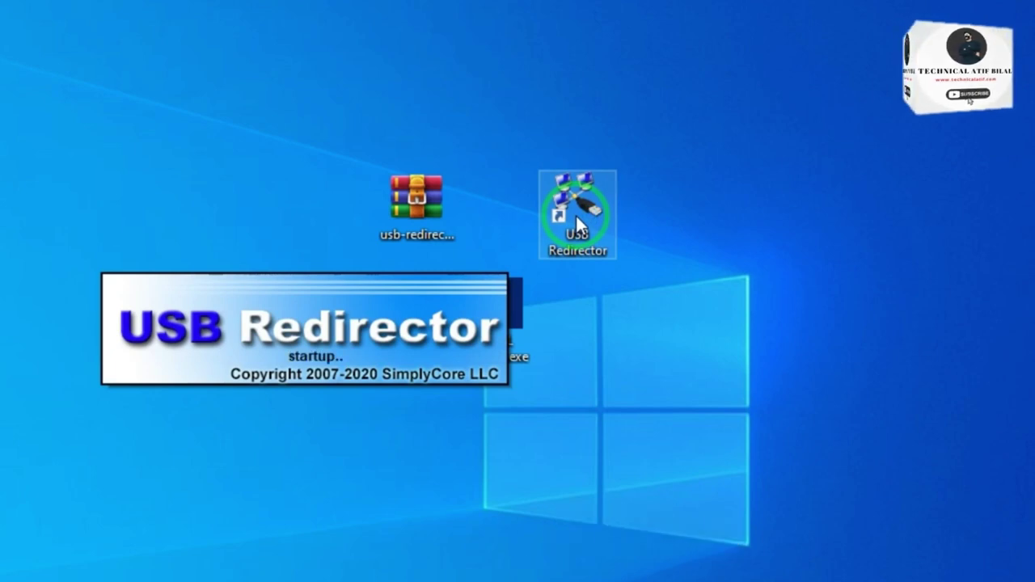
{"action": "left_click_drag", "start_coordinate": [376, 177], "coordinate": [552, 126]}
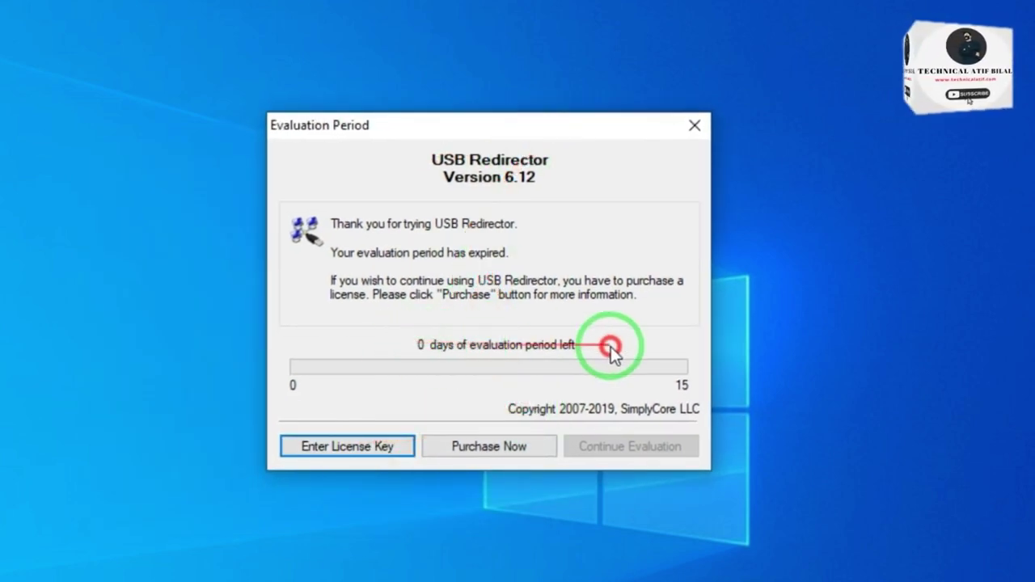
Step: Cancel the license key entry and close the expired Evaluation Period notice
{"action": "left_click", "coordinate": [377, 444]}
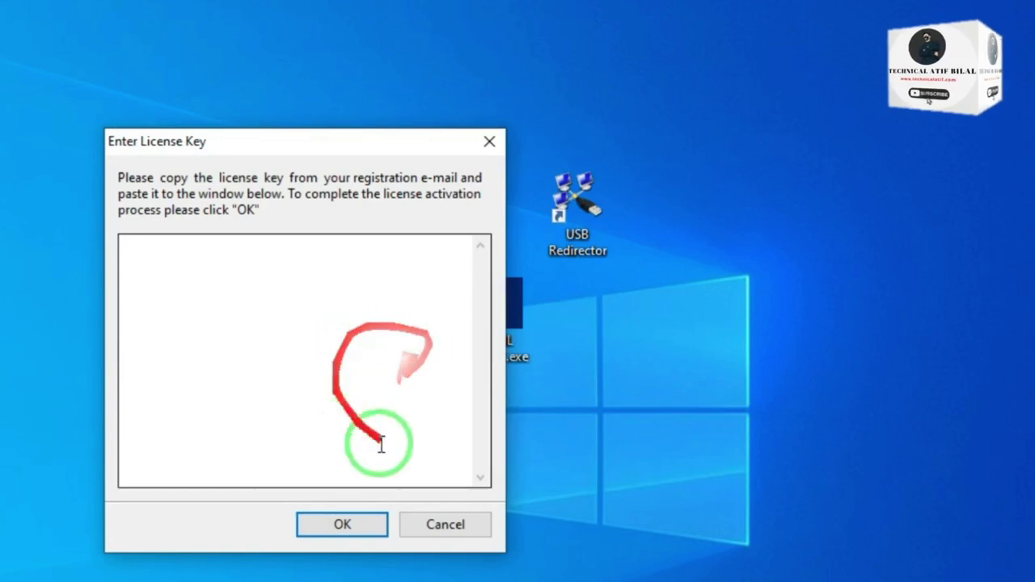
{"action": "left_click", "coordinate": [432, 522]}
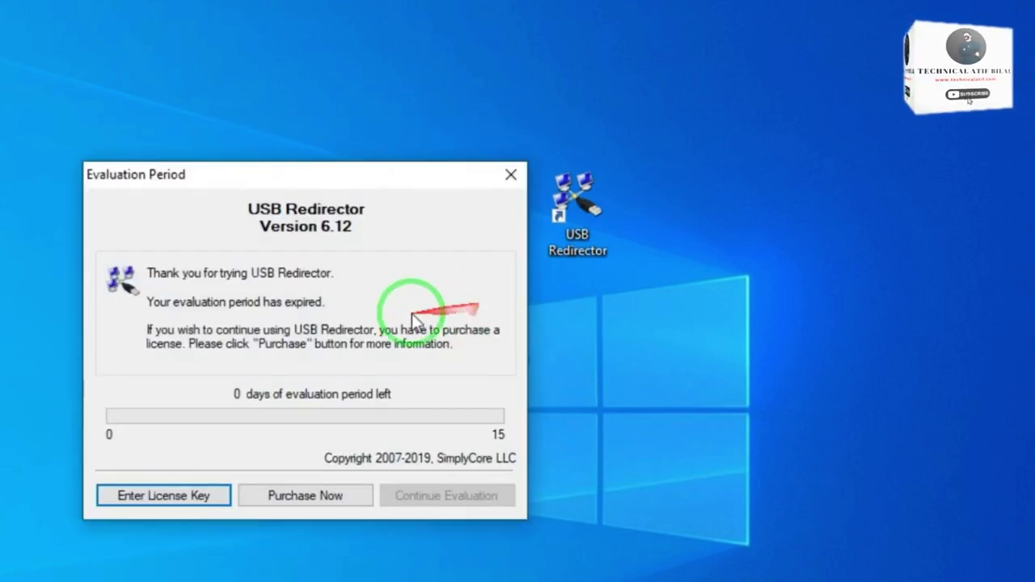
{"action": "left_click", "coordinate": [506, 175]}
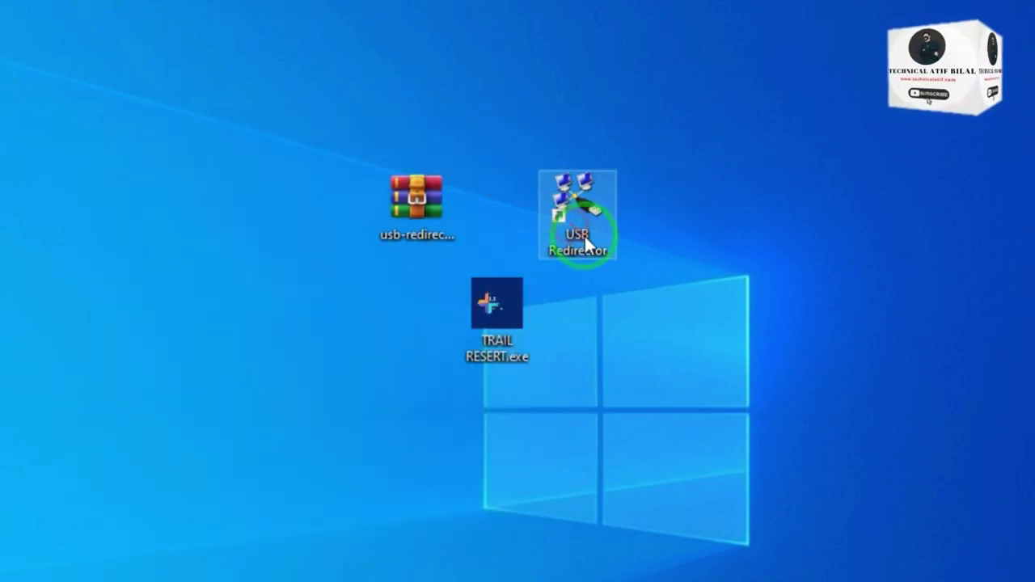
Step: From the shortcut's install folder, run usbredirector-uninstaller.exe through to completion
{"action": "right_click", "coordinate": [570, 185]}
{"action": "left_click", "coordinate": [614, 207]}
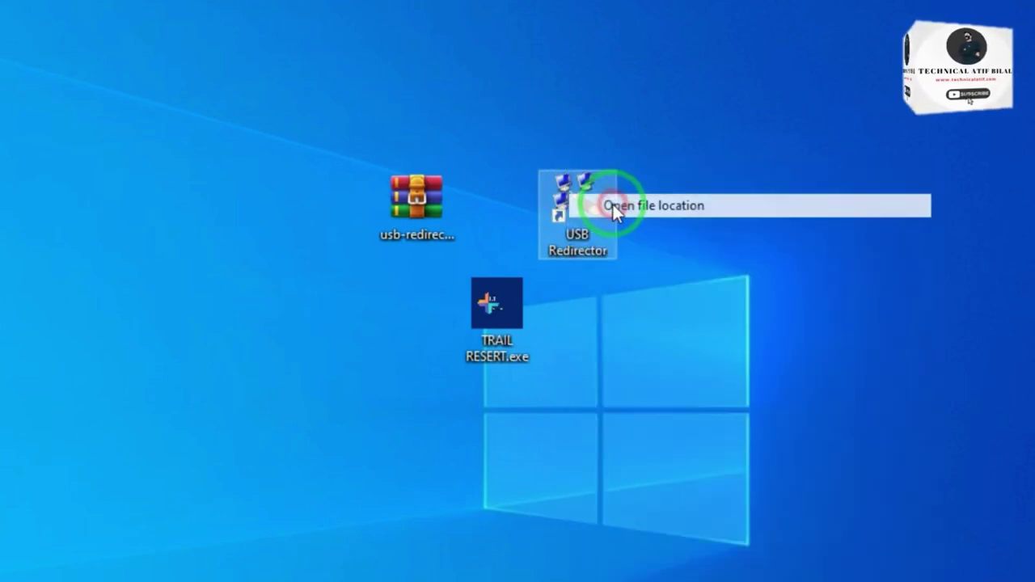
{"action": "left_click", "coordinate": [133, 377]}
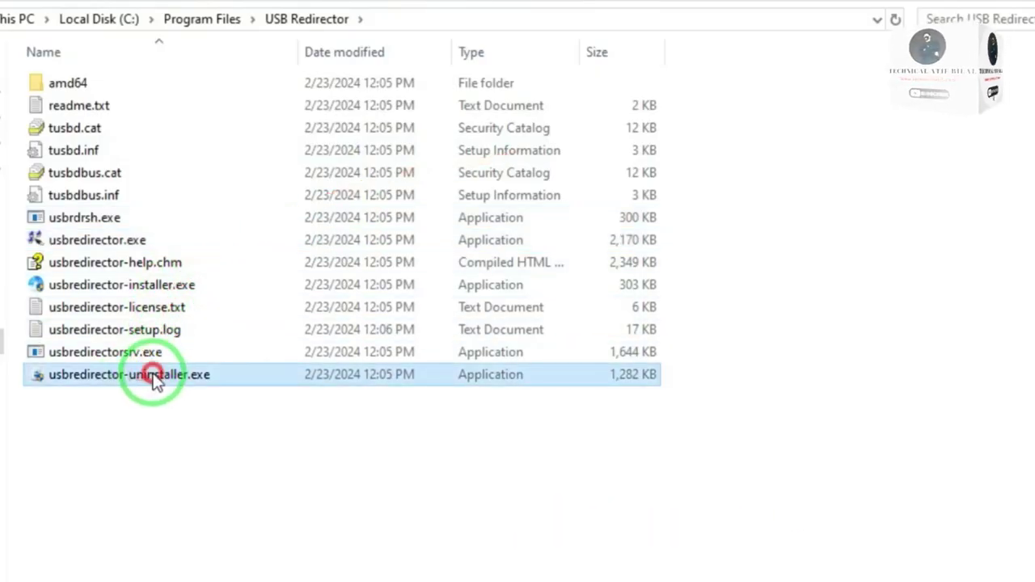
{"action": "double_click", "coordinate": [429, 378]}
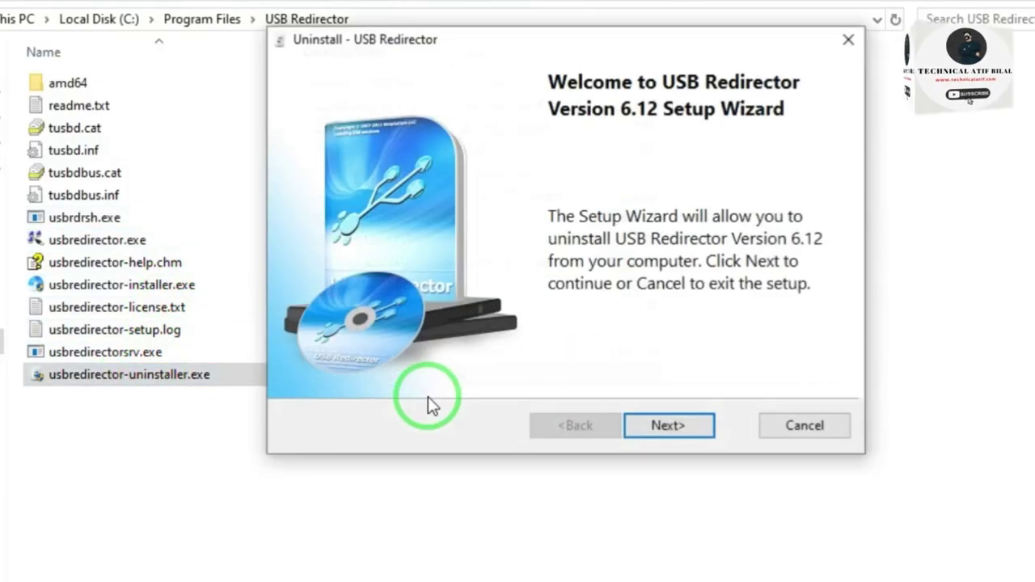
{"action": "left_click", "coordinate": [665, 427]}
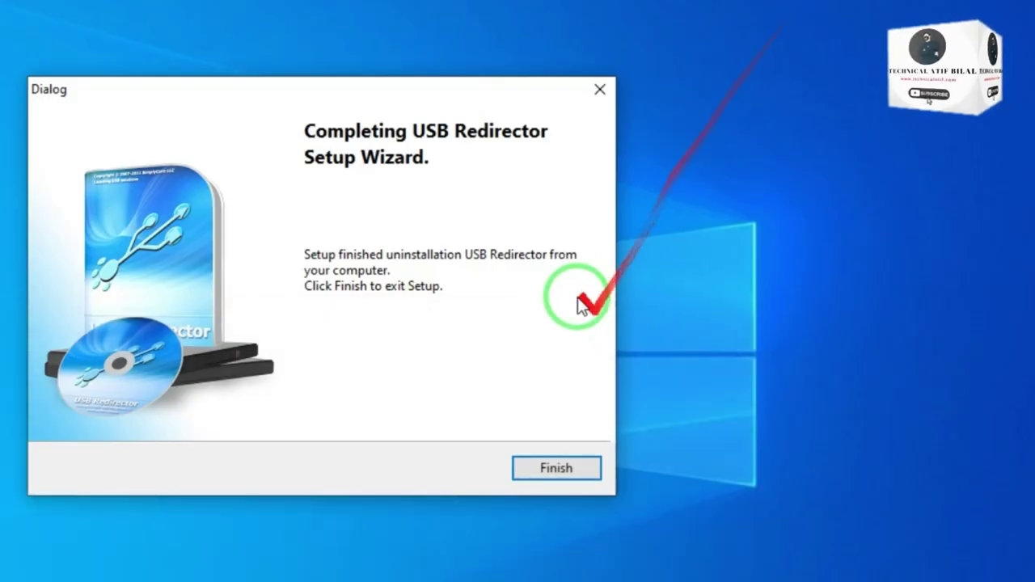
{"action": "left_click", "coordinate": [546, 465]}
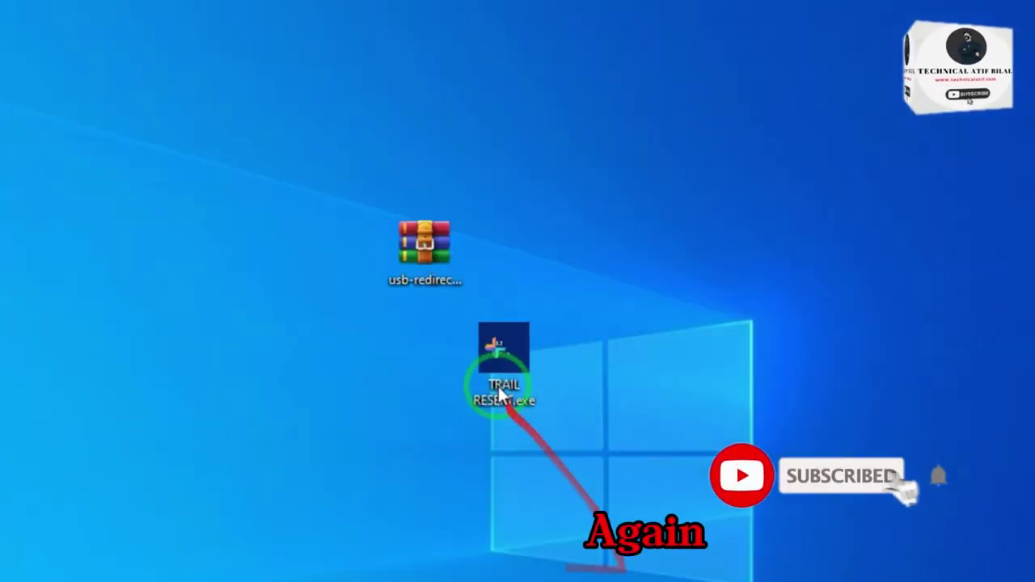
Step: Start TRAIL RESERT with its password, choose option 2 Usb Redirector (All), and confirm the reset
{"action": "left_click", "coordinate": [500, 394]}
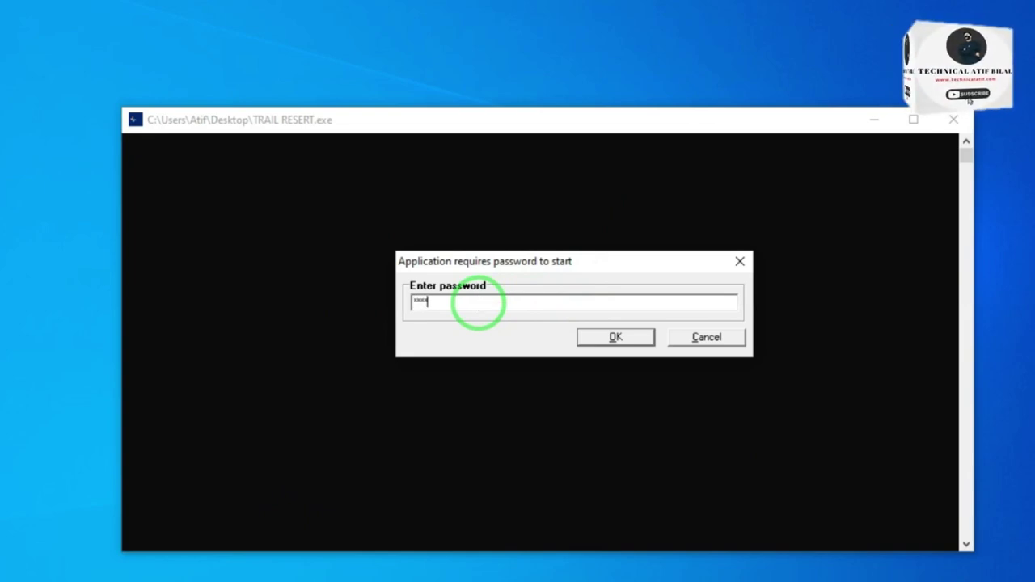
{"action": "key", "text": "Return"}
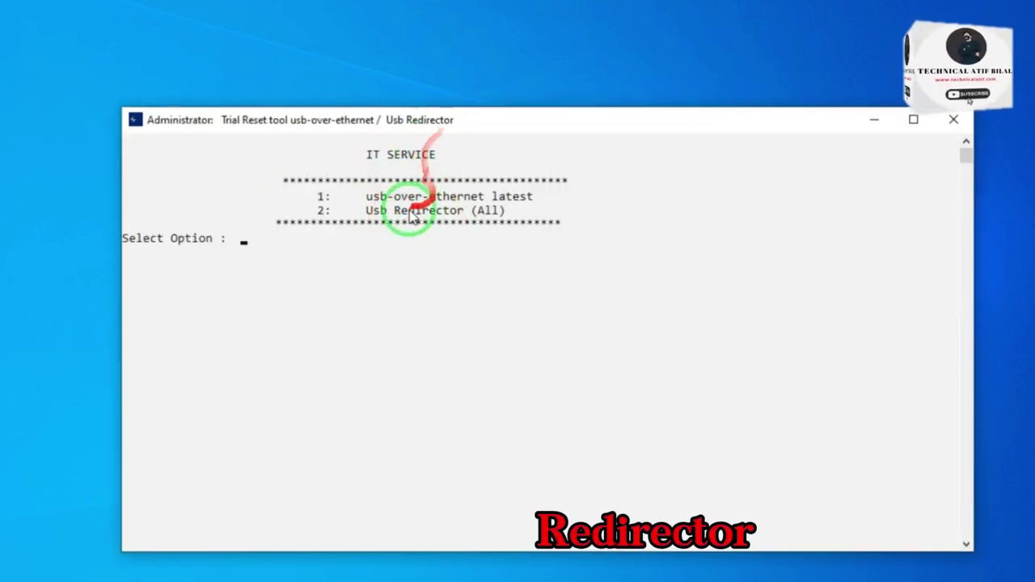
{"action": "left_click", "coordinate": [321, 214]}
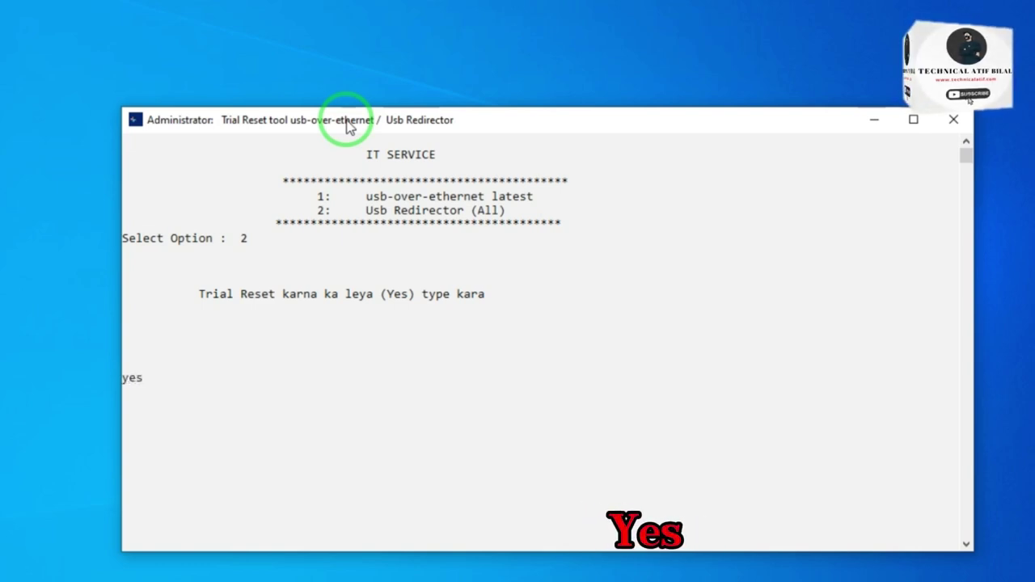
{"action": "key", "text": "Return"}
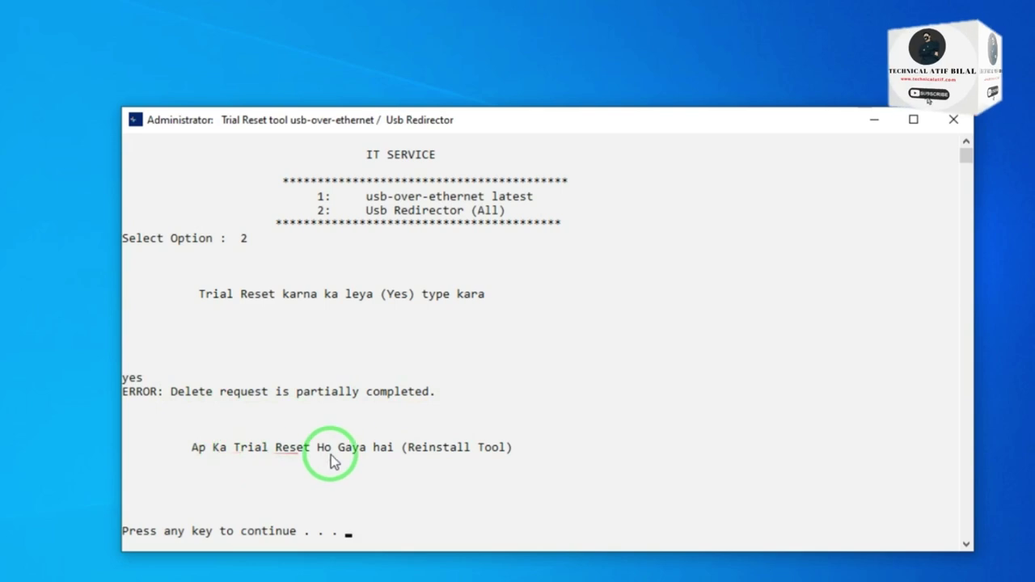
{"action": "key", "text": "Return"}
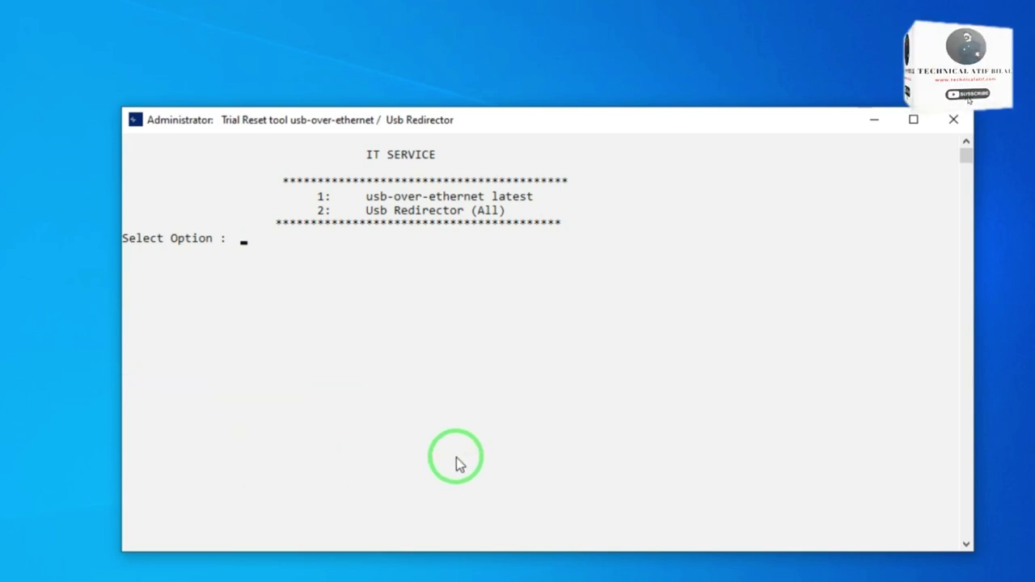
Step: Open usb-redirector.zip and run the USB Redirector setup program inside it
{"action": "left_click", "coordinate": [953, 120]}
{"action": "left_click", "coordinate": [472, 244]}
{"action": "double_click", "coordinate": [497, 197]}
{"action": "left_click", "coordinate": [129, 221]}
{"action": "double_click", "coordinate": [97, 234]}
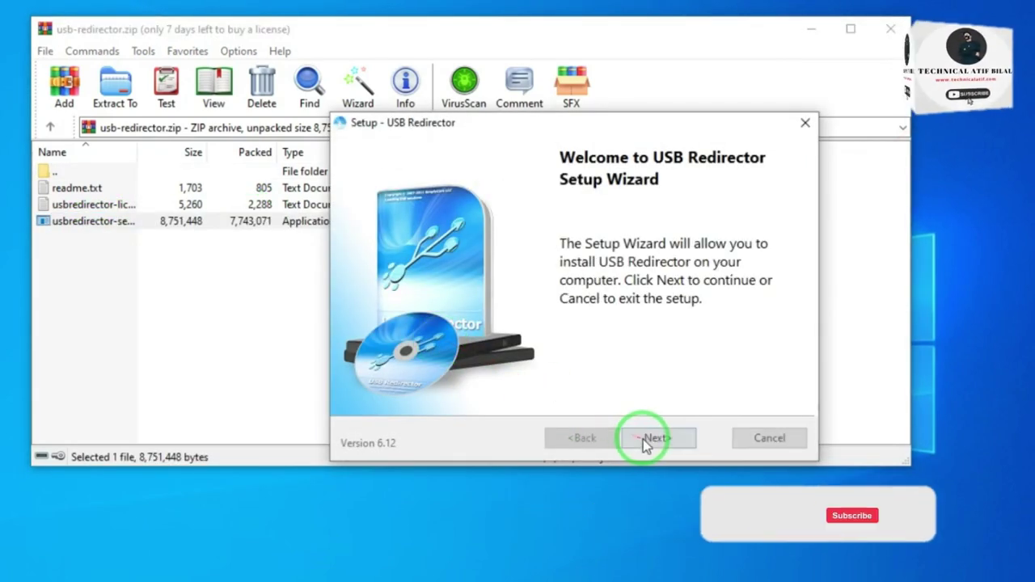
Step: Accept the license agreement and install with the default destination and Start Menu folder
{"action": "left_click", "coordinate": [647, 437]}
{"action": "left_click", "coordinate": [513, 384]}
{"action": "left_click", "coordinate": [657, 437]}
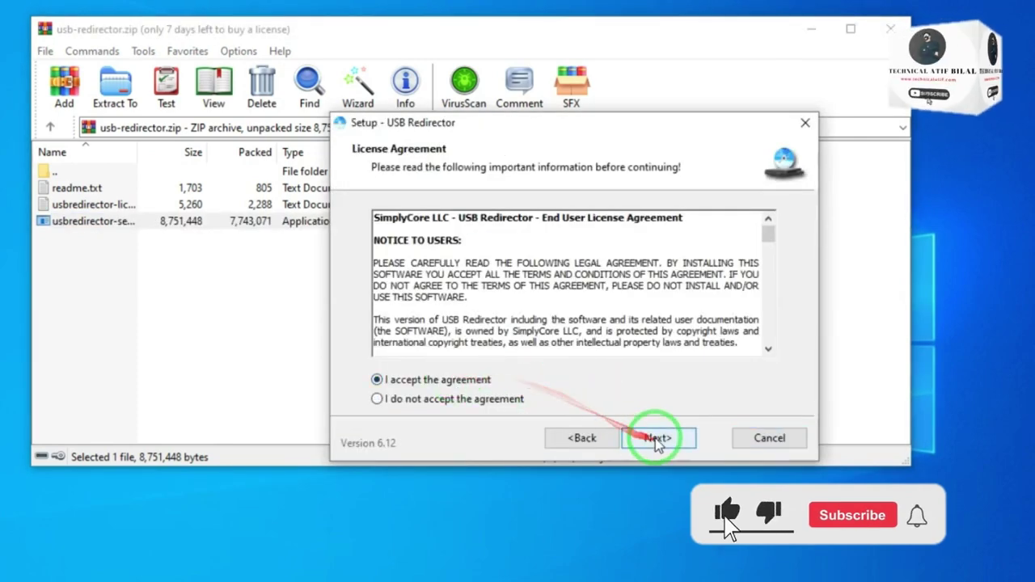
{"action": "left_click", "coordinate": [658, 437]}
{"action": "left_click", "coordinate": [657, 437]}
{"action": "left_click", "coordinate": [658, 439]}
{"action": "left_click", "coordinate": [654, 436]}
{"action": "left_click", "coordinate": [891, 31]}
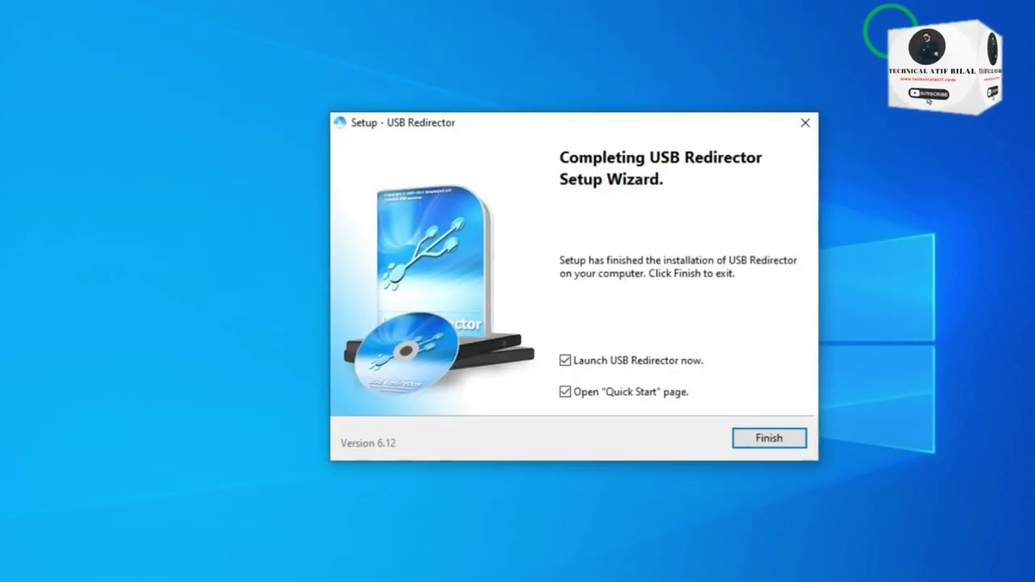
Step: Finish setup and continue with the 15-day evaluation
{"action": "left_click", "coordinate": [774, 436]}
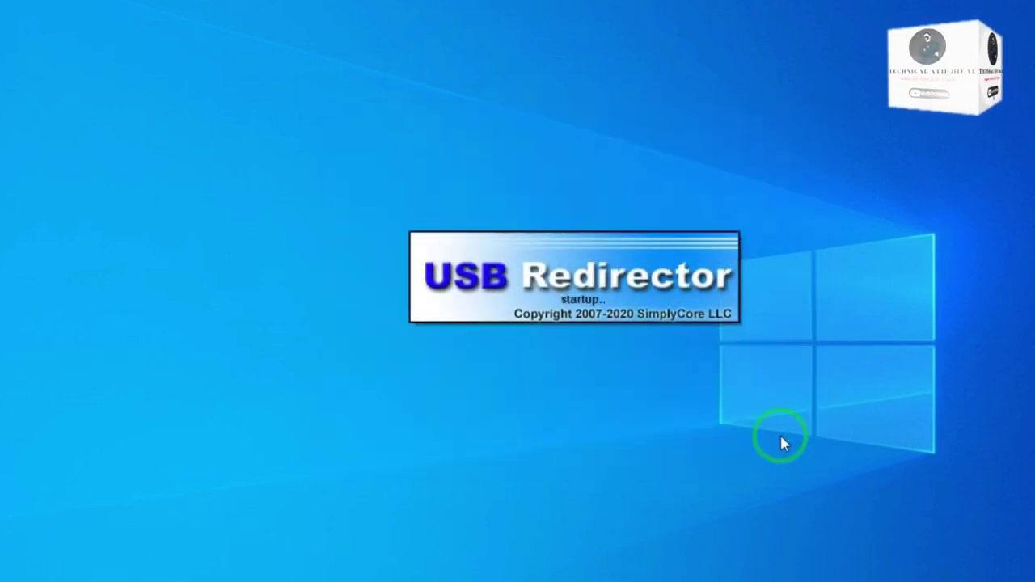
{"action": "left_click", "coordinate": [700, 412]}
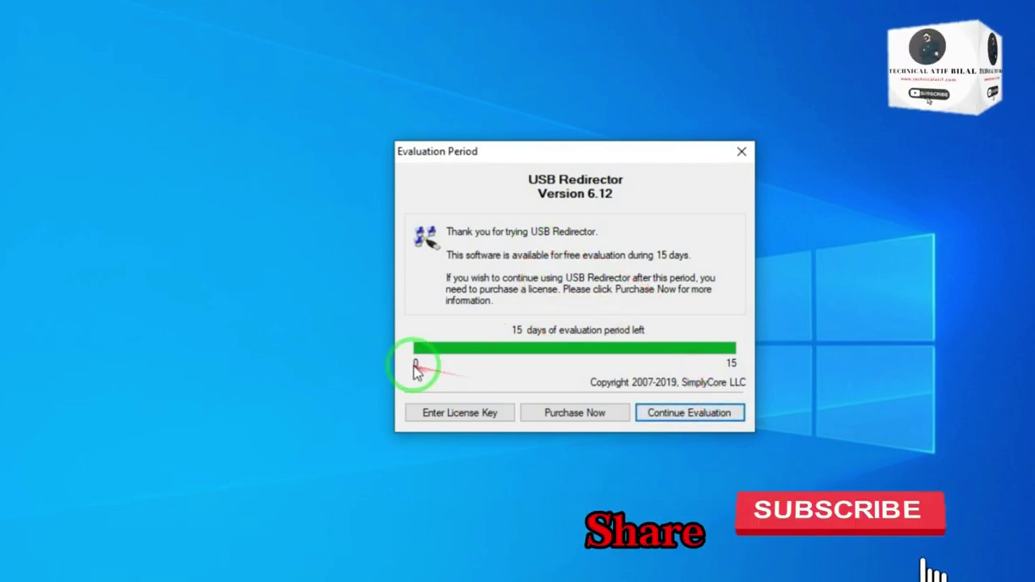
{"action": "left_click", "coordinate": [676, 414]}
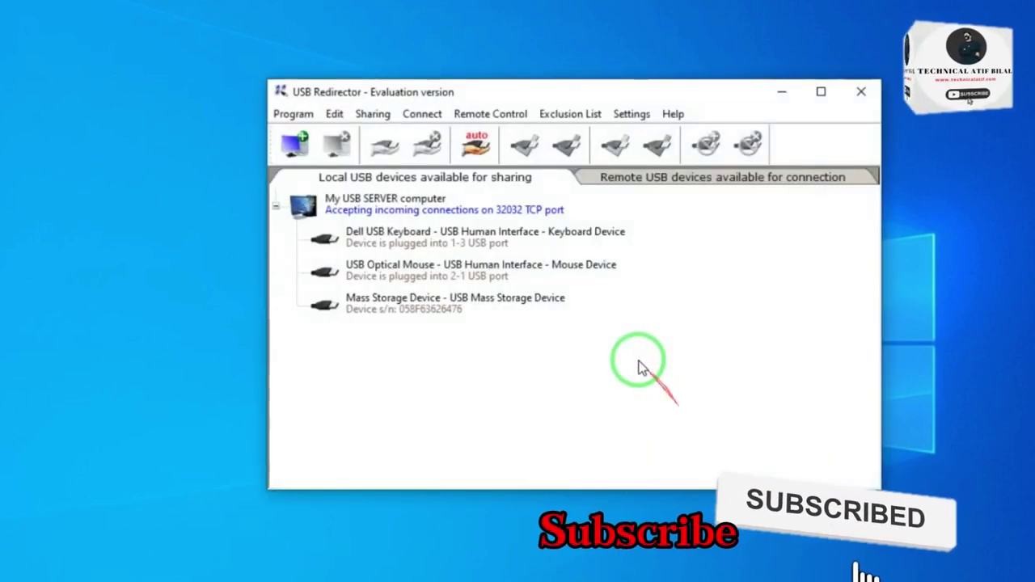
Step: Share the EMV Smartcard Reader via Share USB Device, leaving the Mass Storage Device unshared
{"action": "right_click", "coordinate": [491, 306]}
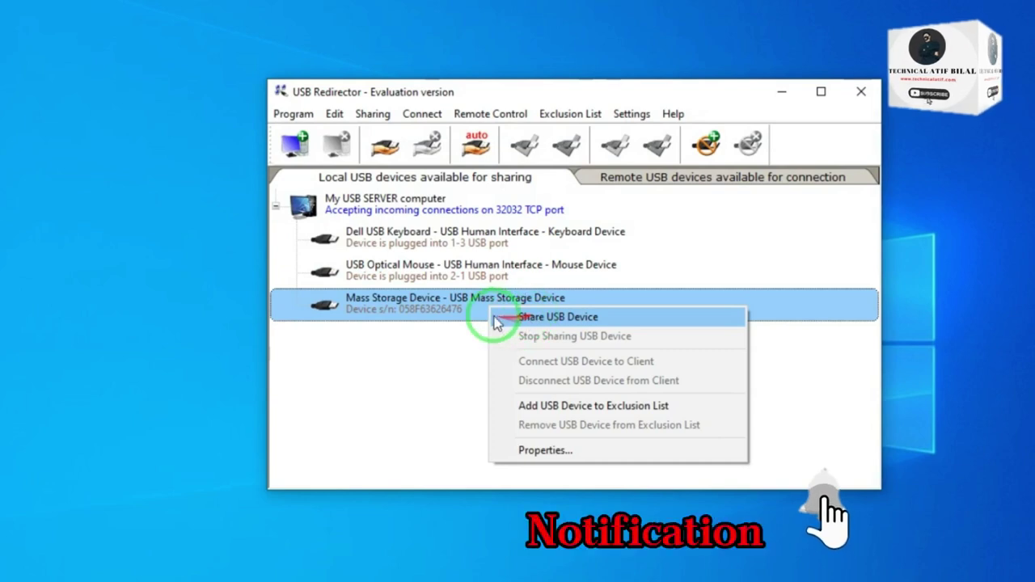
{"action": "left_click", "coordinate": [458, 265]}
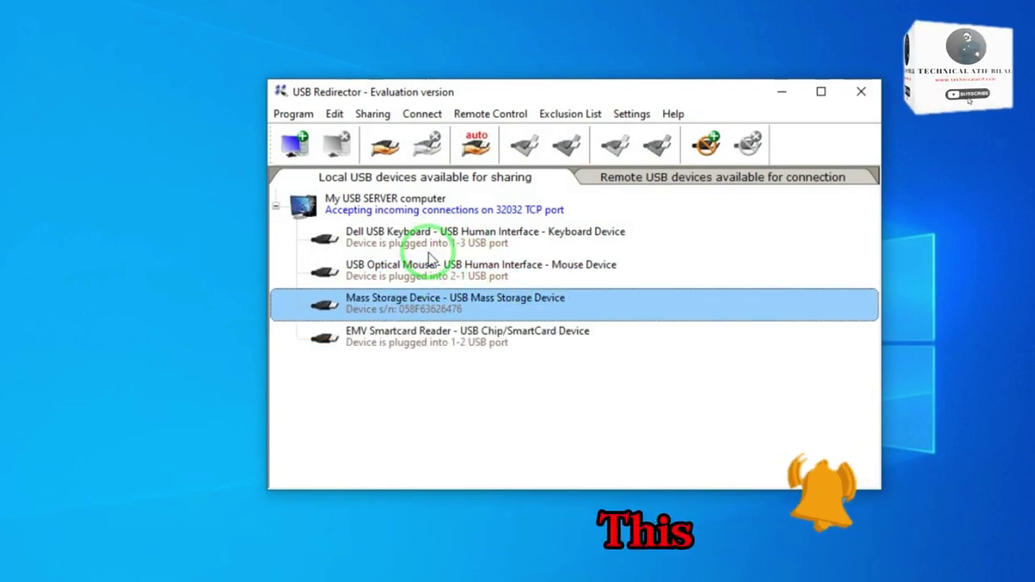
{"action": "left_click", "coordinate": [410, 345]}
{"action": "right_click", "coordinate": [385, 341]}
{"action": "left_click", "coordinate": [429, 353]}
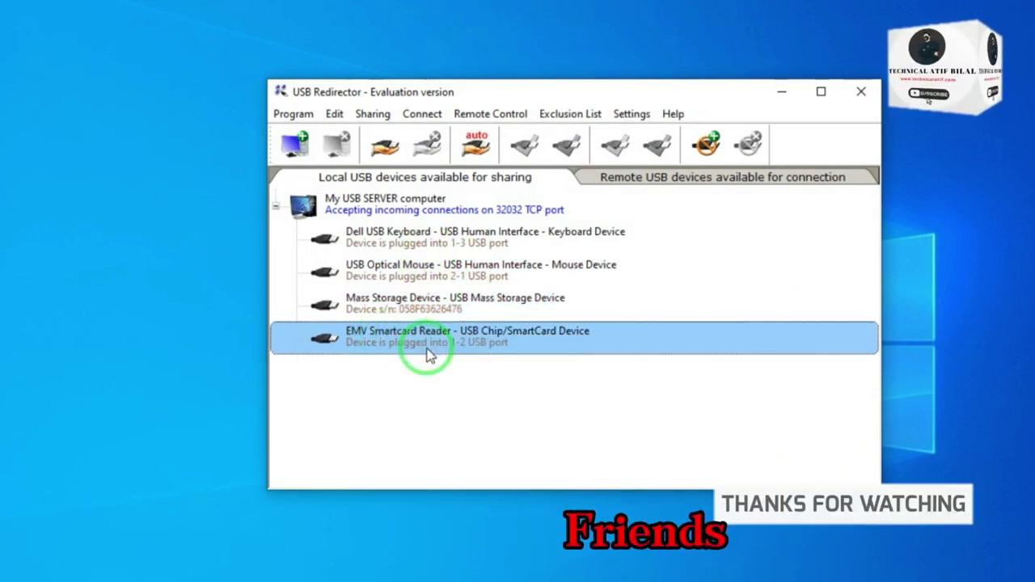
{"action": "right_click", "coordinate": [396, 344]}
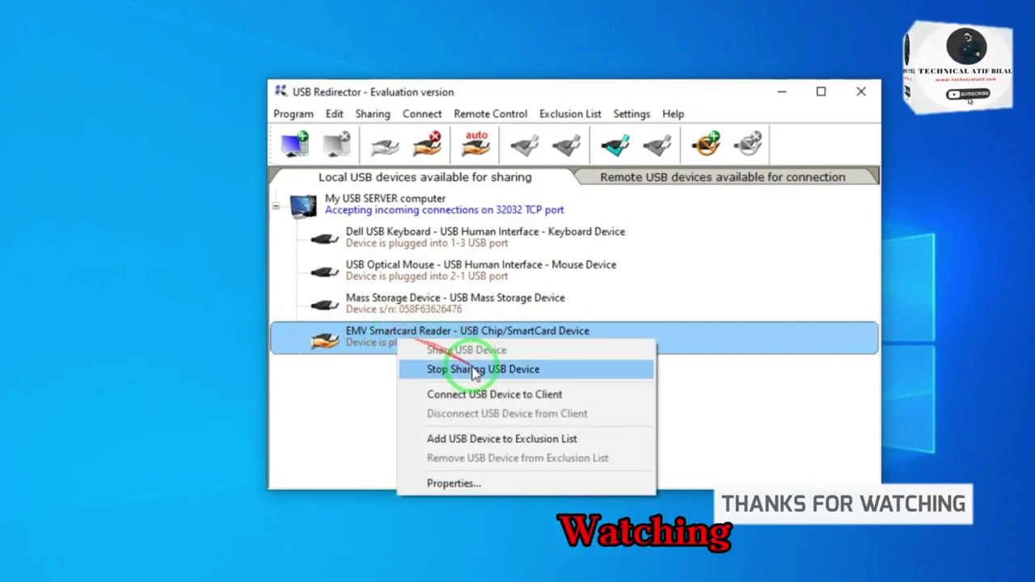